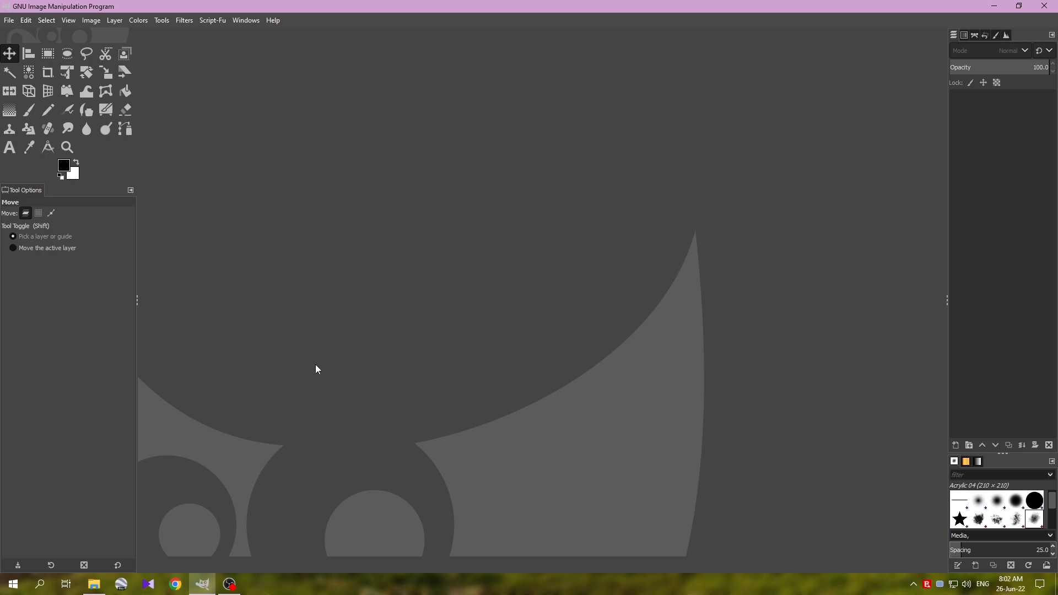
- Open the Bank Statement image from the file folder in GIMP
left_click(105, 580)
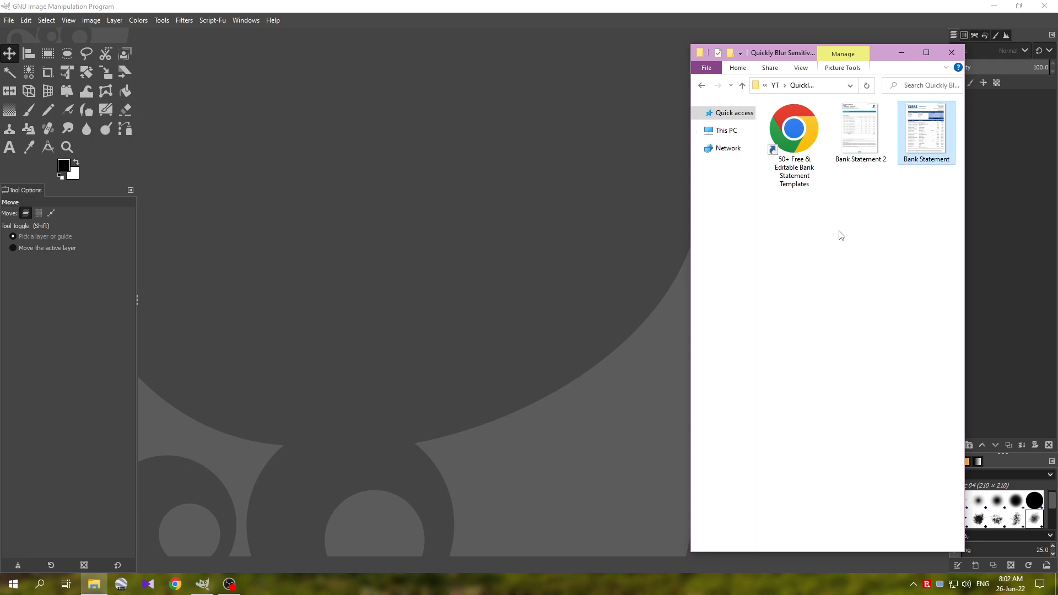
left_click(875, 157)
left_click(915, 163)
left_click_drag(929, 146, 589, 298)
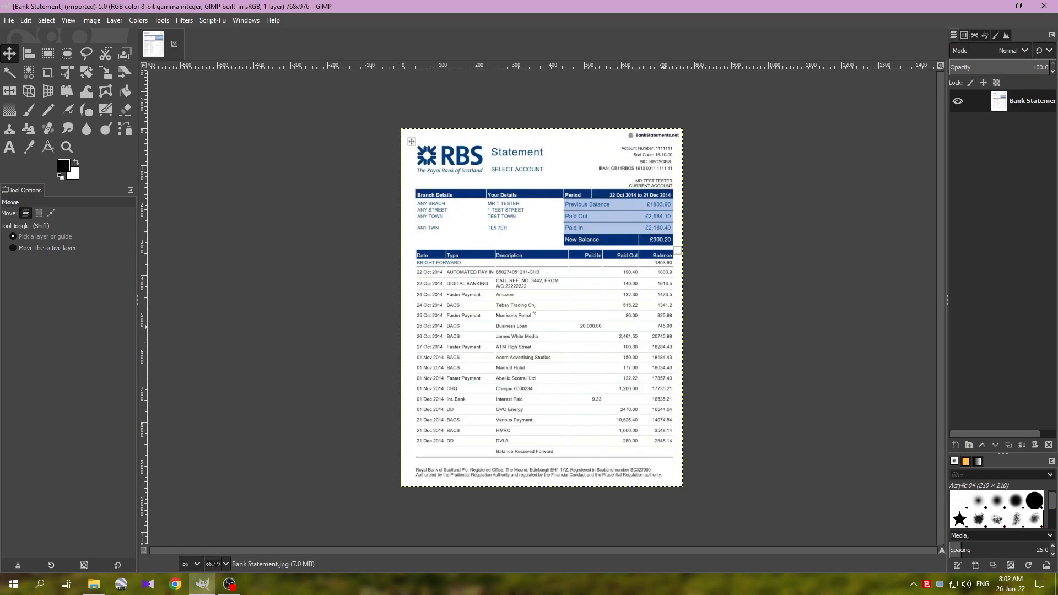
- Make a rectangular selection of about 296 × 90 px around the Previous Balance, Paid Out and Paid In summary rows
scroll(485, 319, "up", 1)
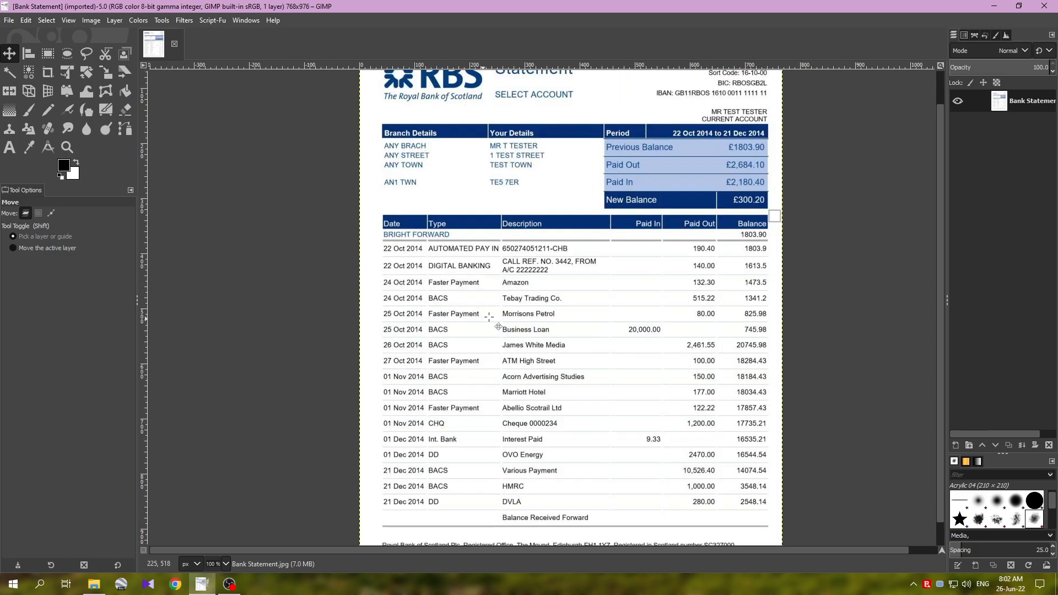
scroll(708, 282, "down", 1)
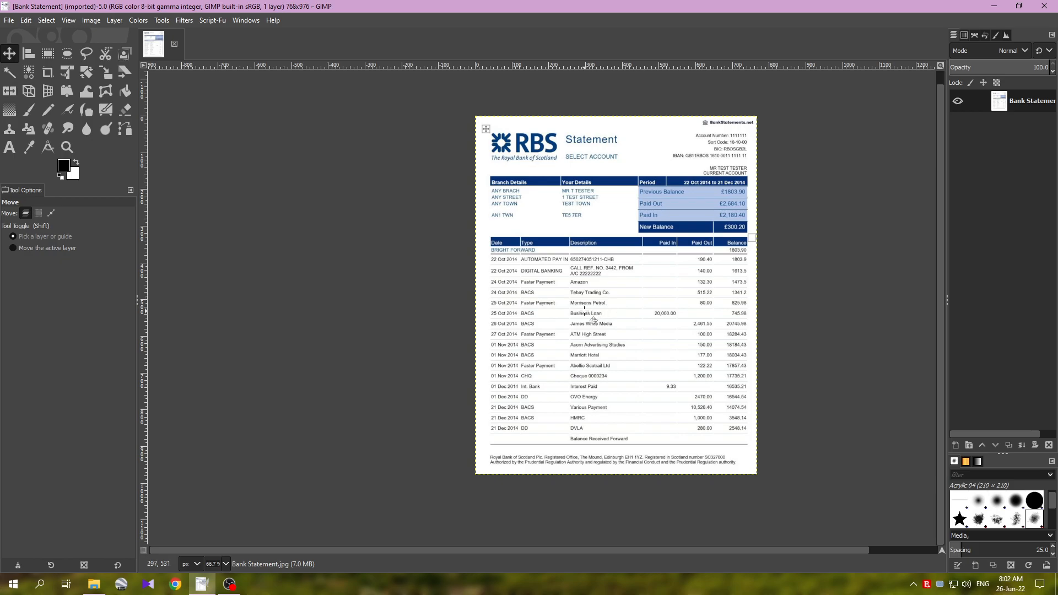
scroll(579, 273, "right", 4)
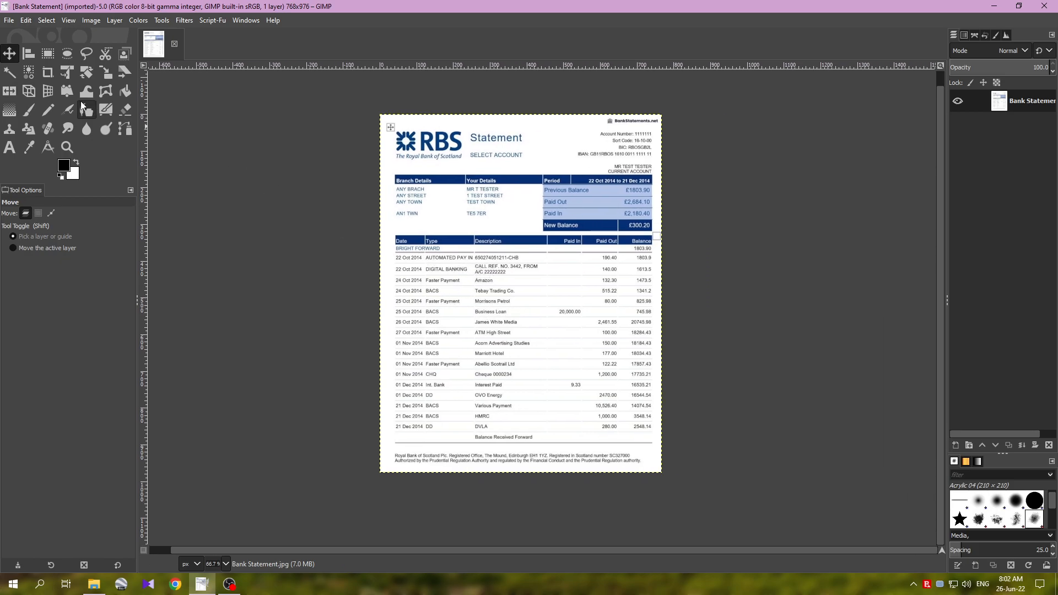
left_click(49, 54)
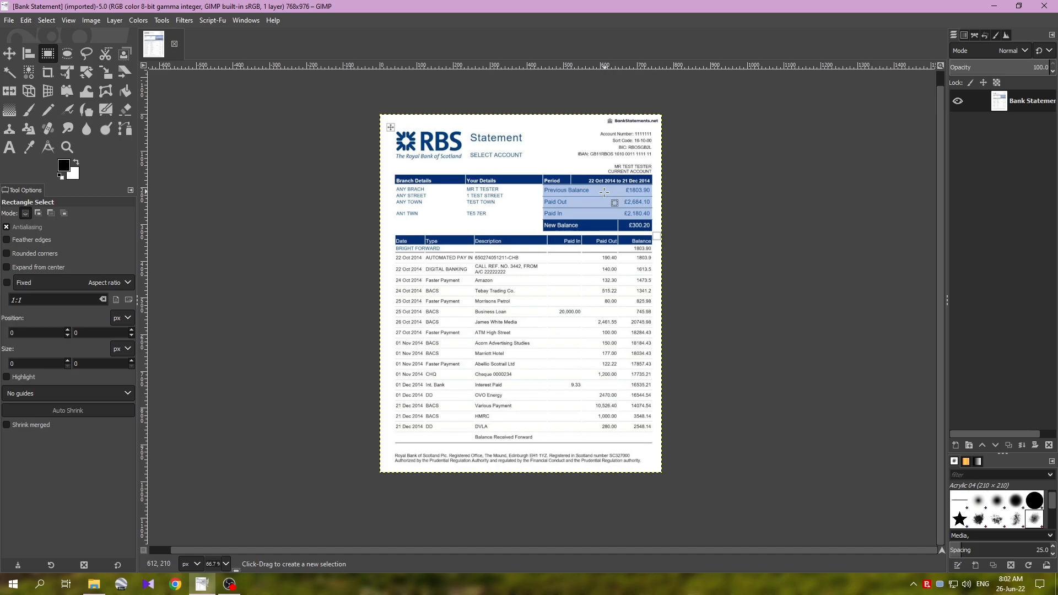
scroll(588, 180, "up", 1)
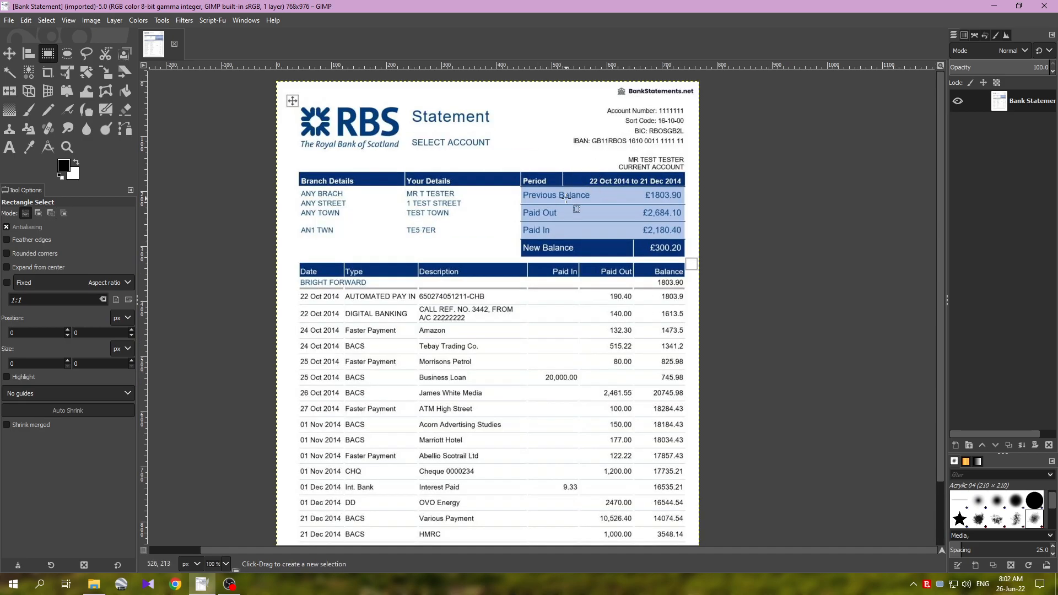
scroll(566, 197, "down", 1)
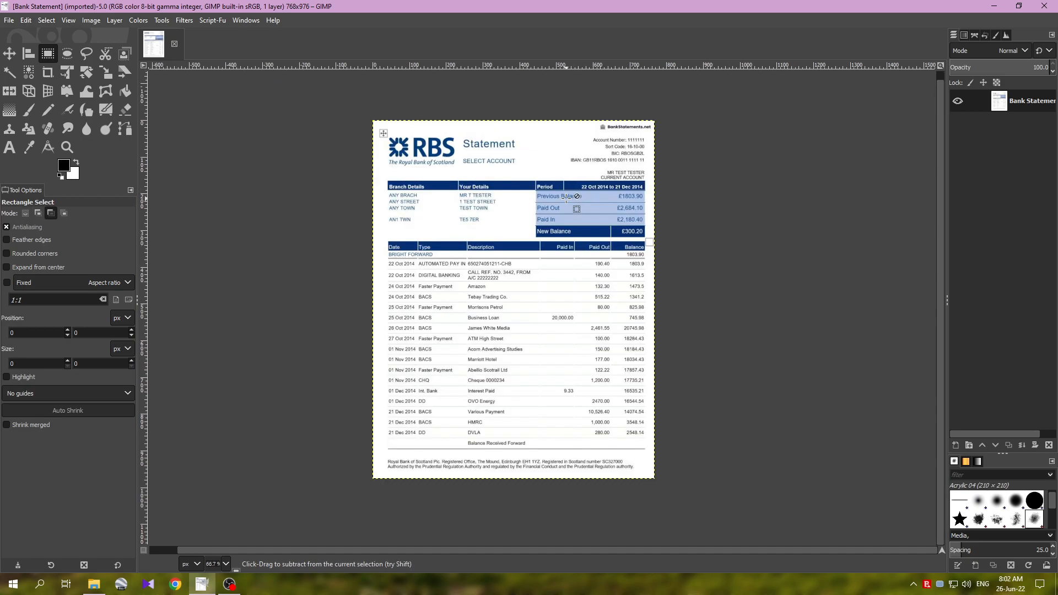
scroll(566, 197, "up", 1)
scroll(567, 197, "down", 1)
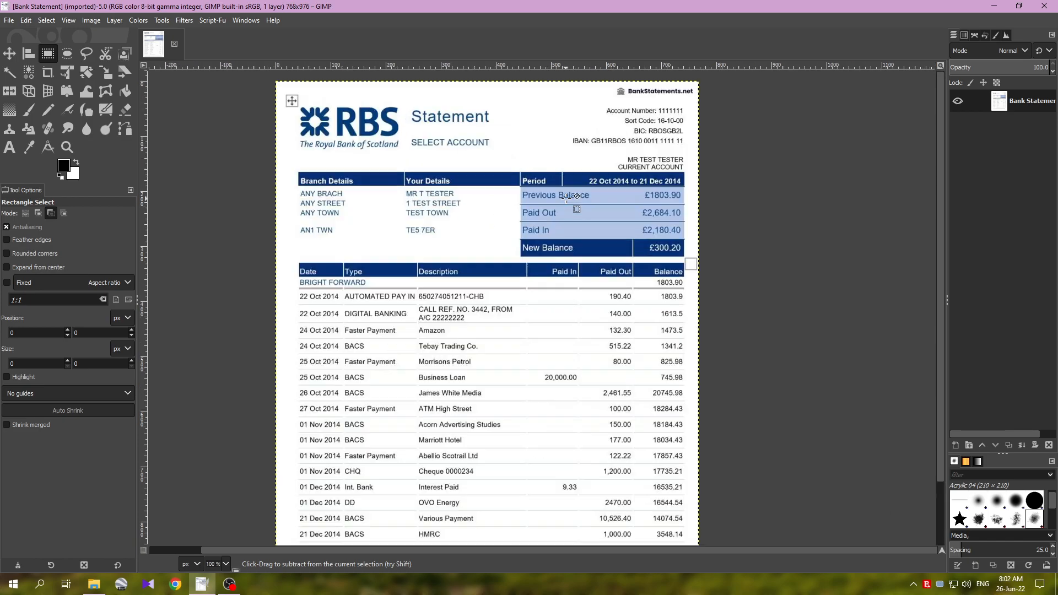
scroll(567, 198, "up", 1)
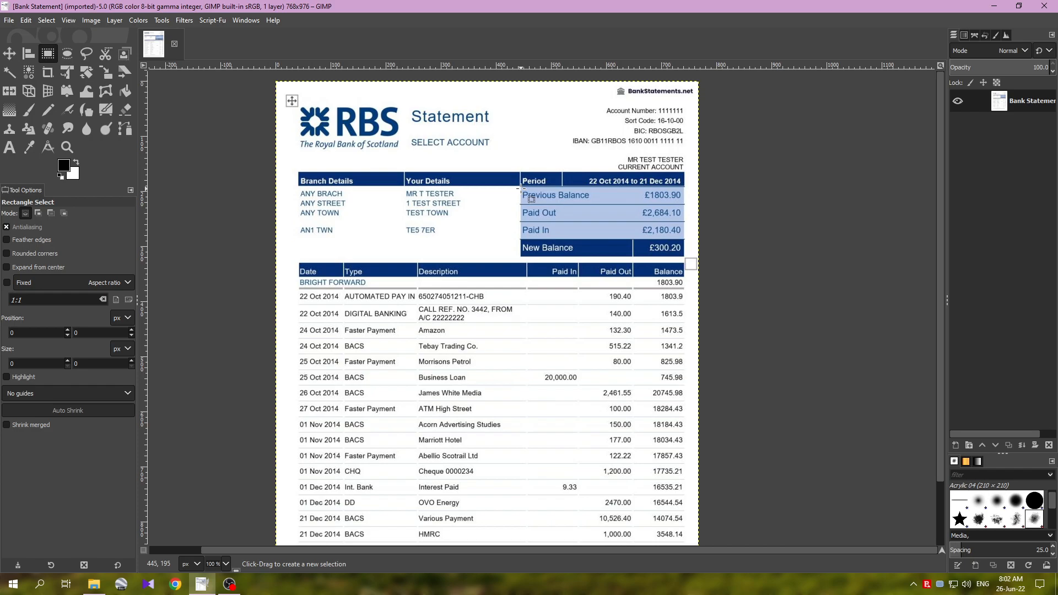
left_click_drag(521, 188, 683, 238)
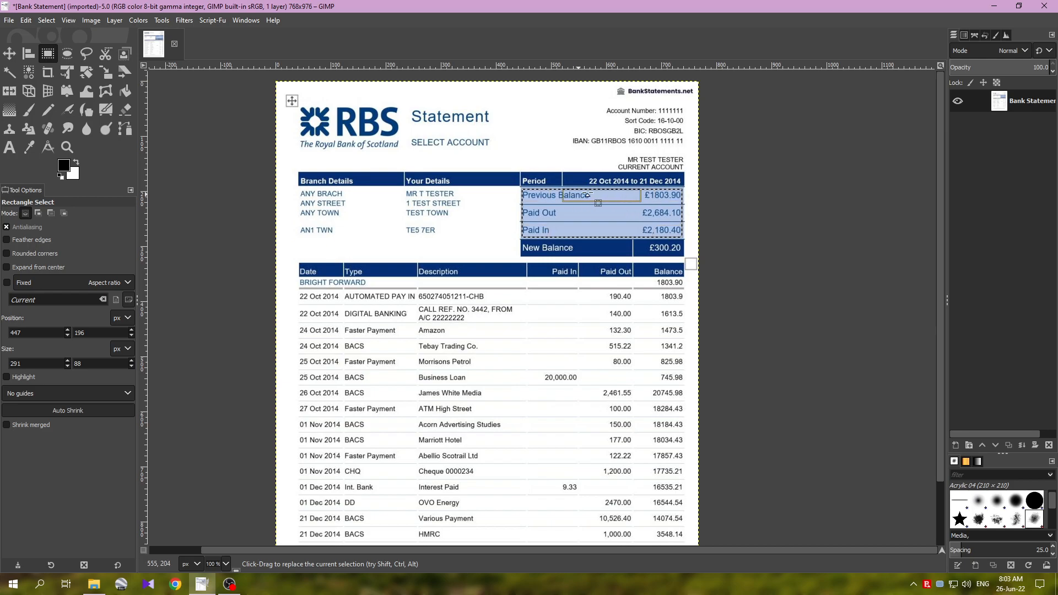
left_click_drag(552, 194, 530, 213)
left_click_drag(669, 210, 669, 212)
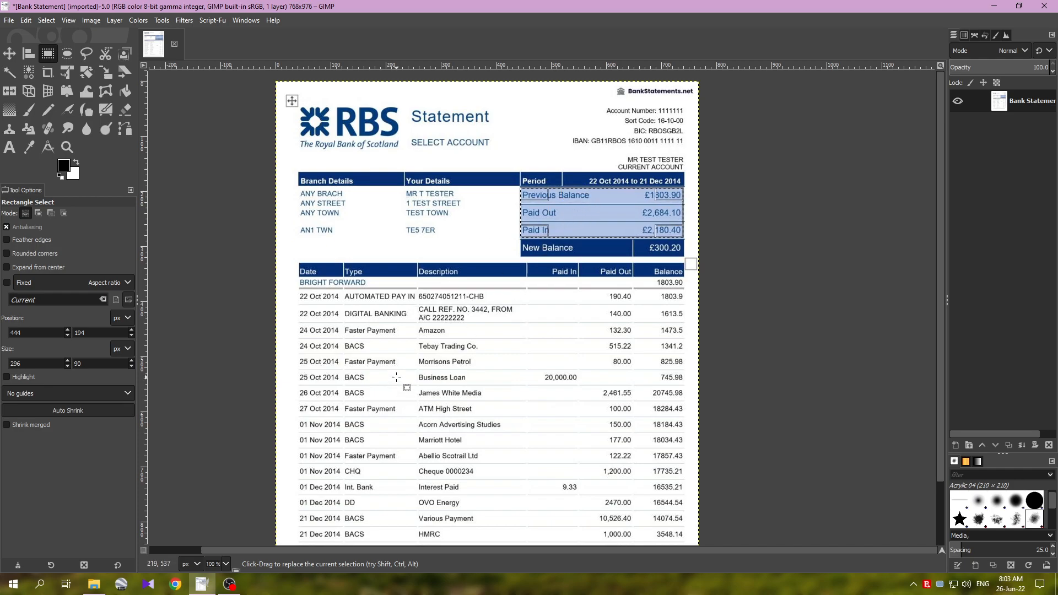
- Add the full-width Tebay Trading Co., Acorn Advertising Studies and Interest Paid transaction rows to the existing selection as rectangles
scroll(416, 339, "down", 3)
key("shift")
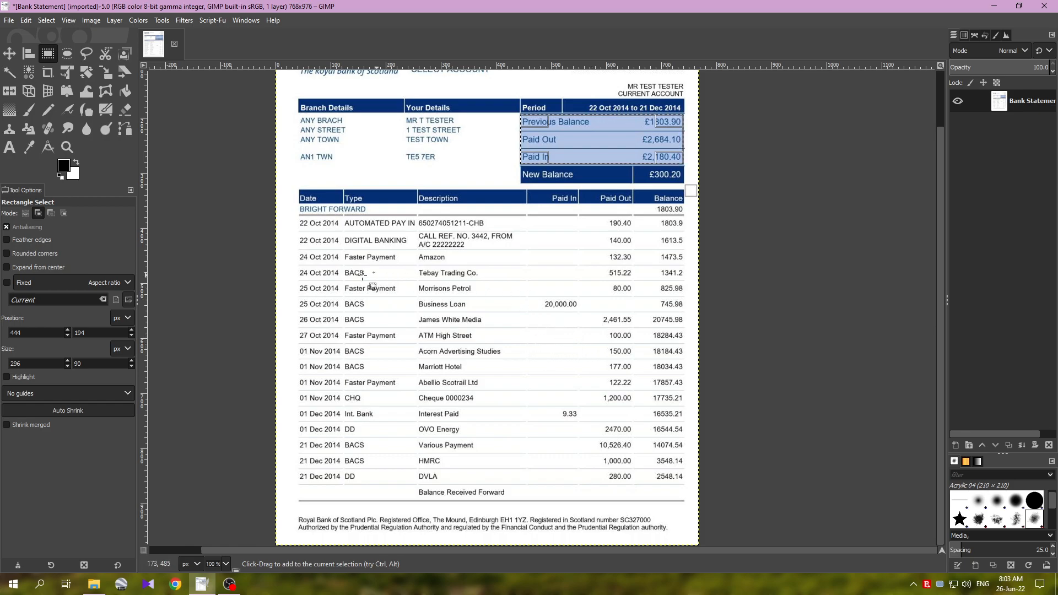
left_click_drag(293, 266, 689, 281)
left_click_drag(440, 283, 439, 281)
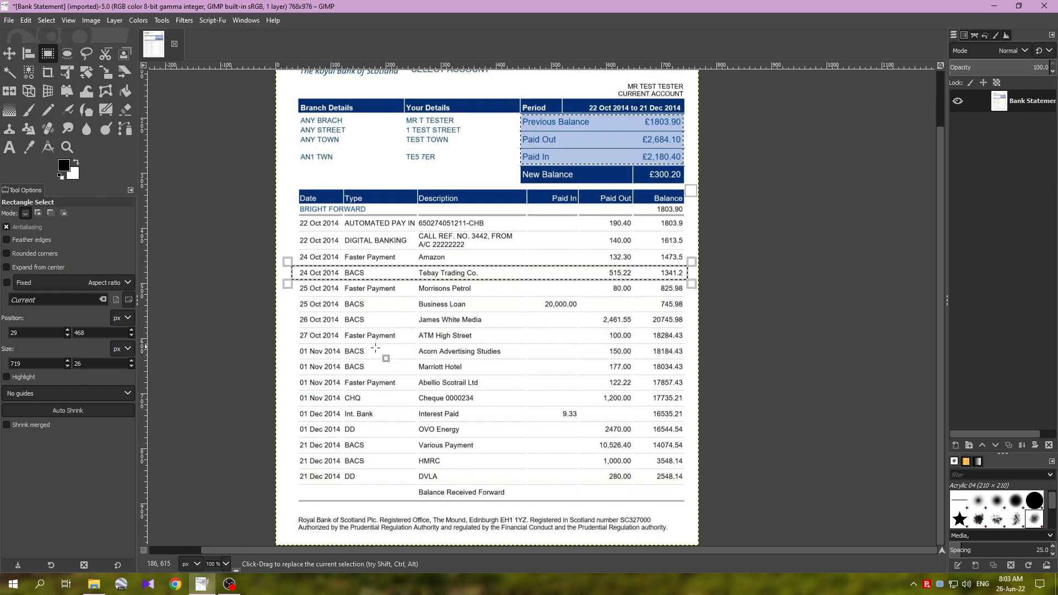
left_click_drag(298, 345, 688, 363)
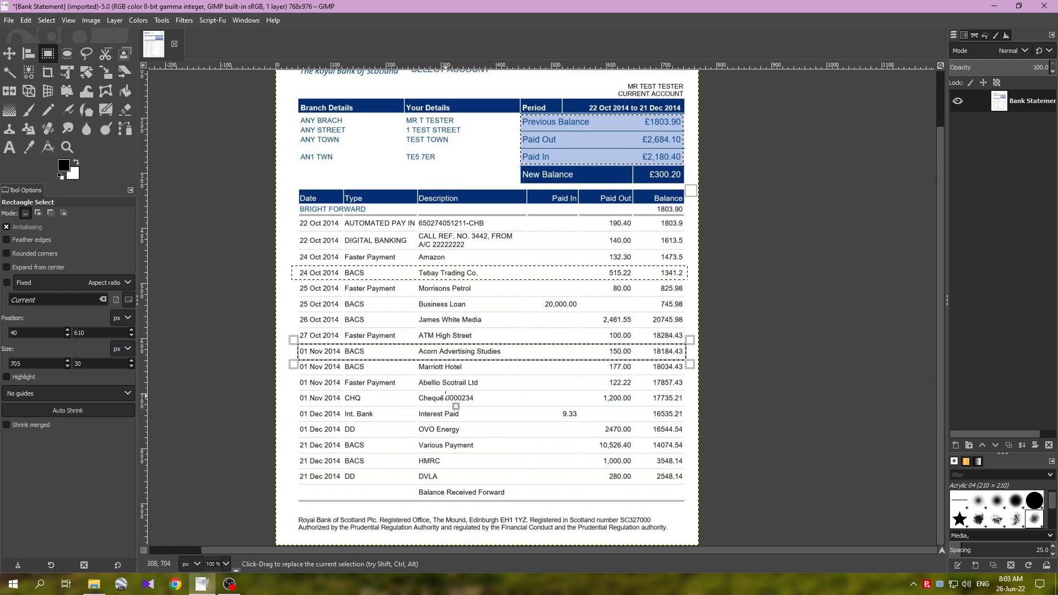
left_click_drag(295, 408, 686, 422)
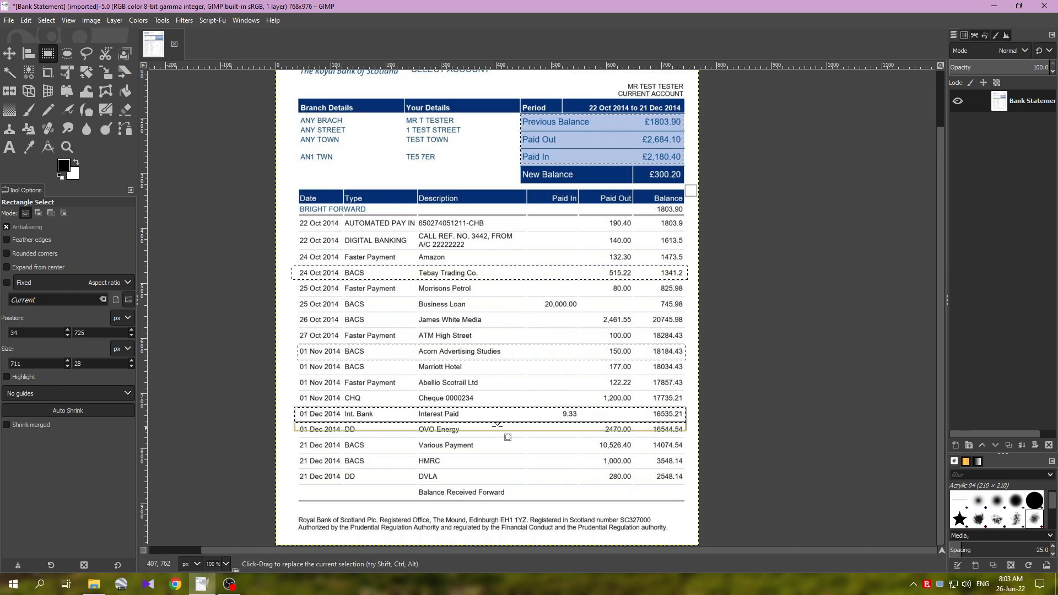
scroll(274, 333, "up", 1)
scroll(260, 324, "down", 1)
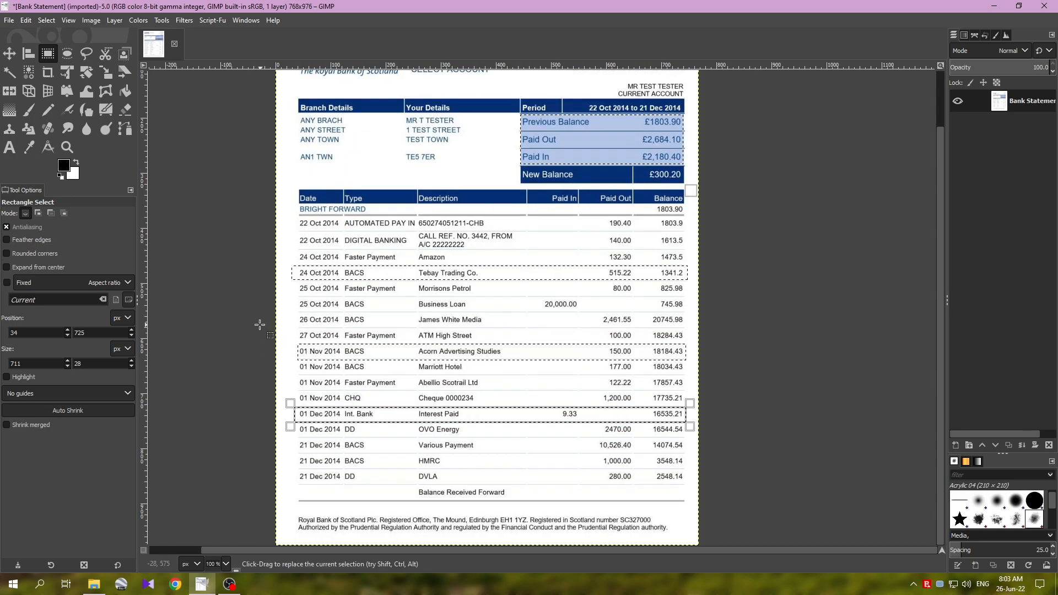
key("Return")
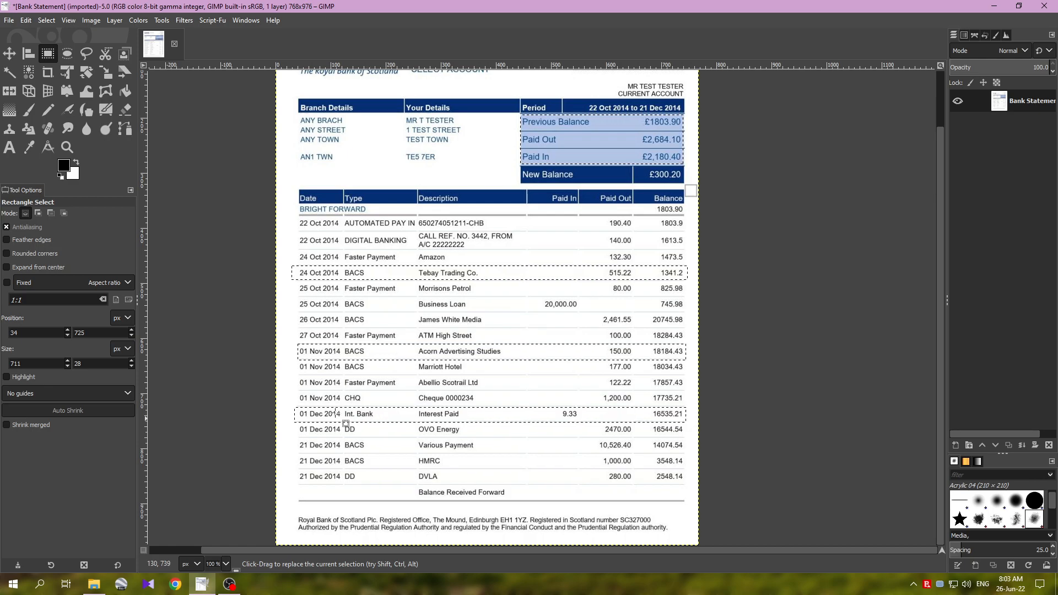
- Apply the Pixelize blur filter to the selected areas with square blocks 16 wide and 16 high, comparing with the preview off and on
scroll(292, 400, "up", 1)
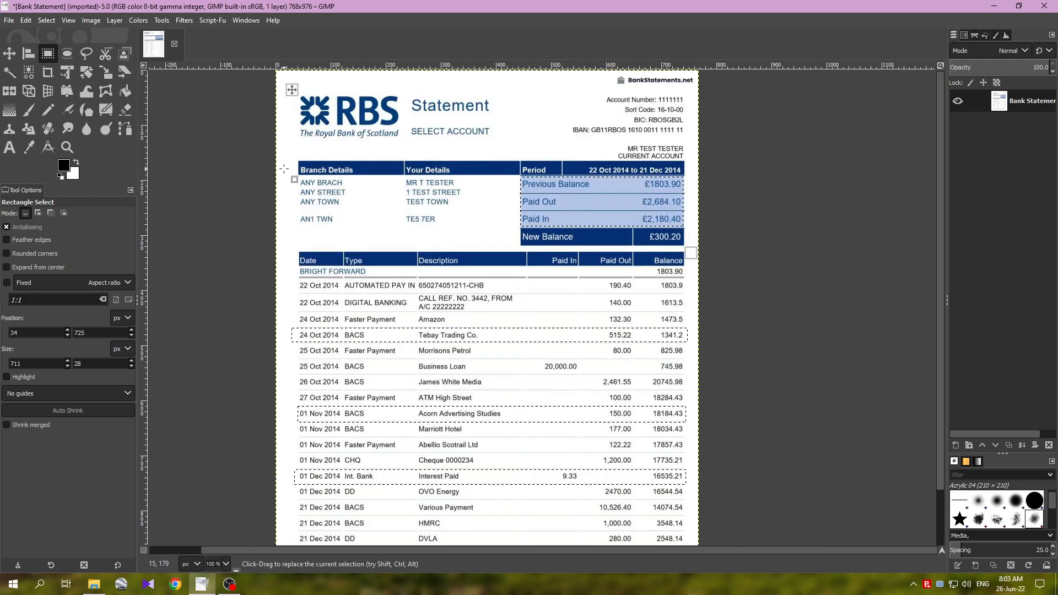
left_click(185, 21)
mouse_move(220, 86)
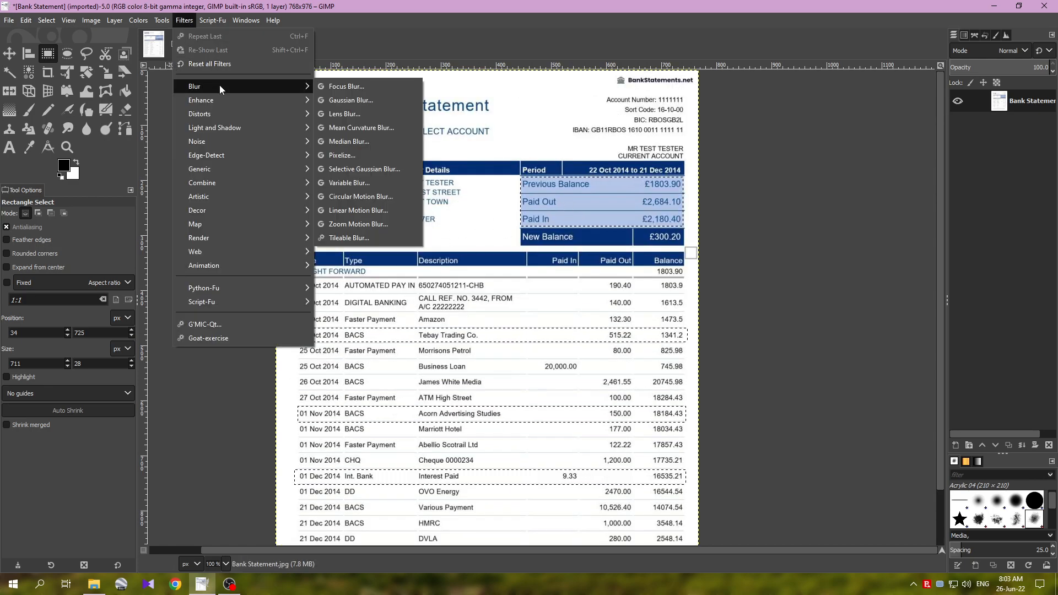
left_click(360, 159)
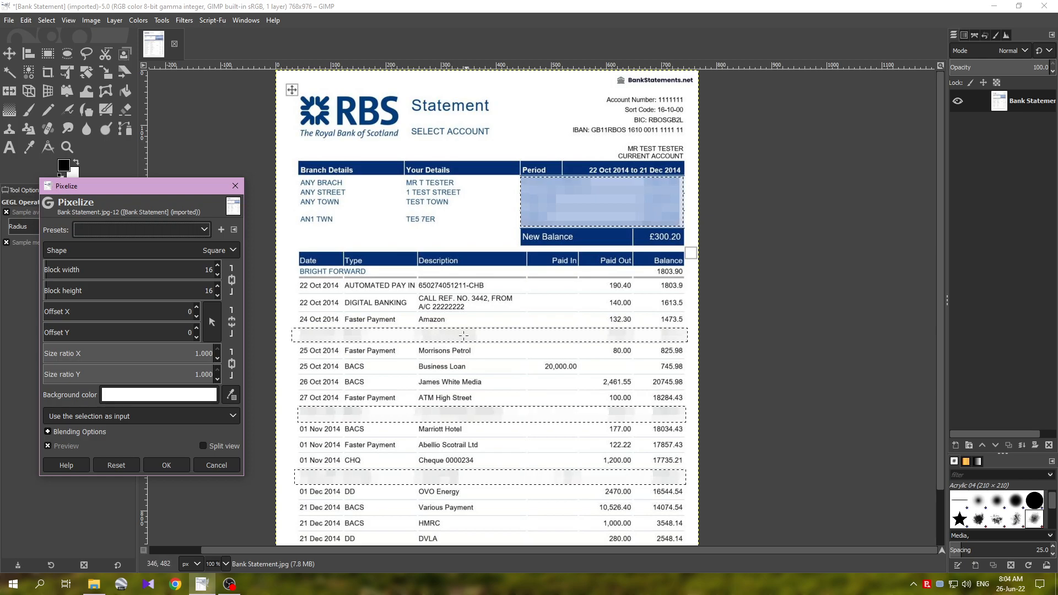
left_click(75, 448)
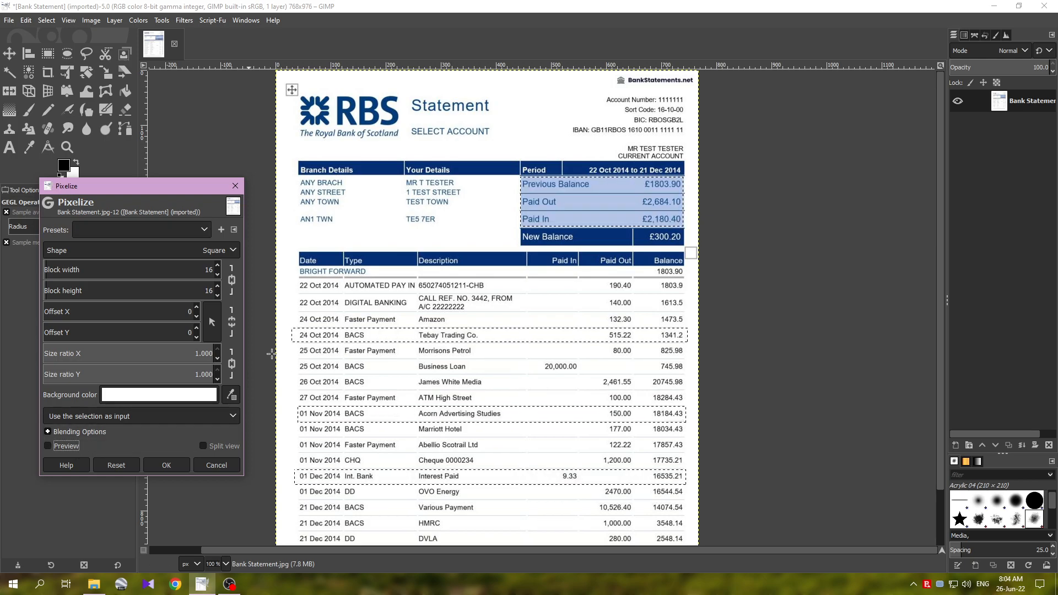
left_click(69, 448)
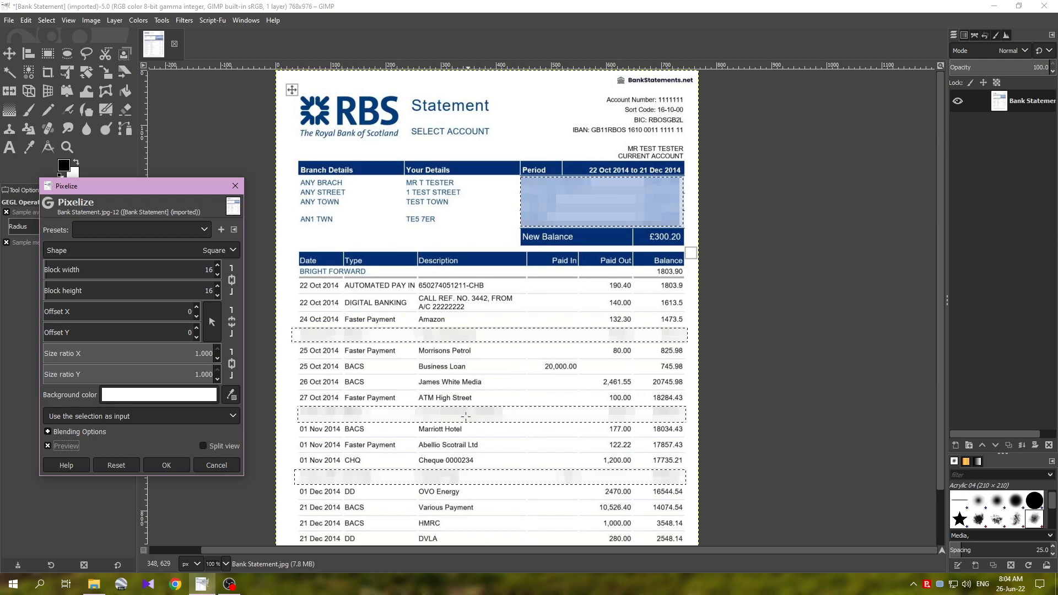
left_click(167, 465)
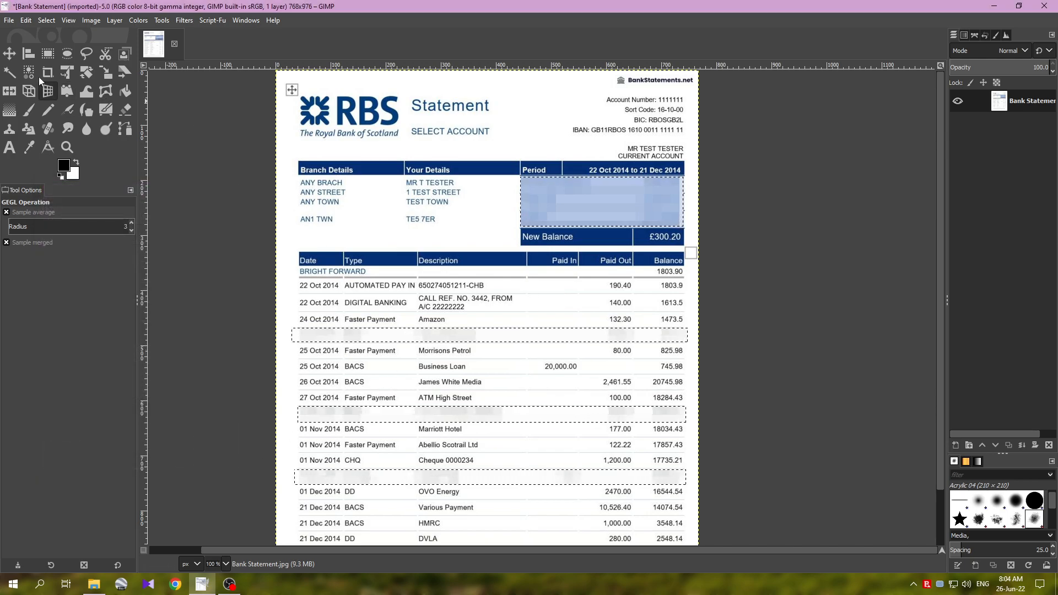
- Dismiss the selection around the pixelized areas
left_click(47, 20)
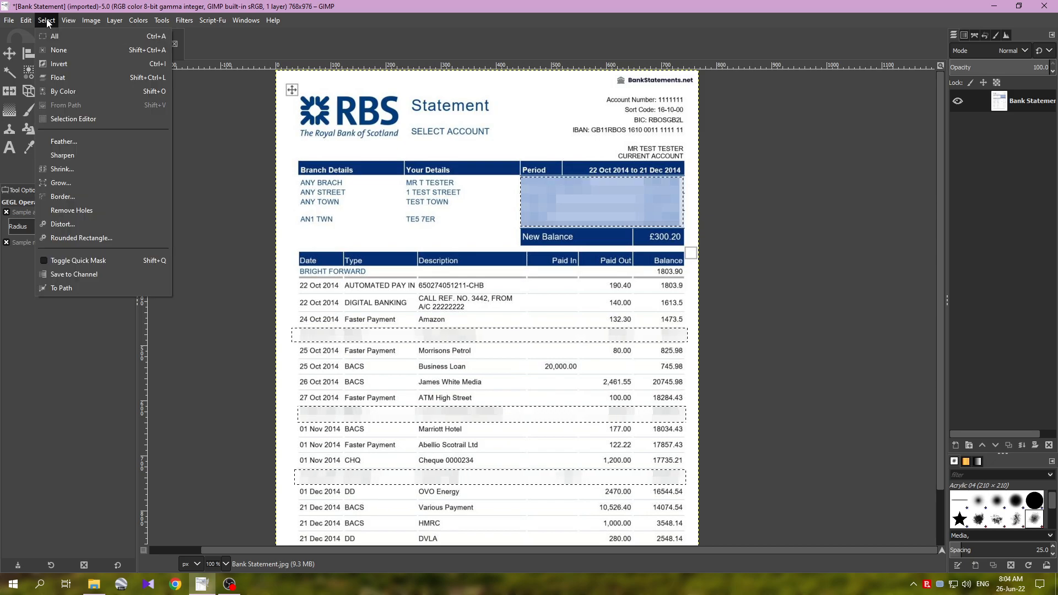
left_click(157, 51)
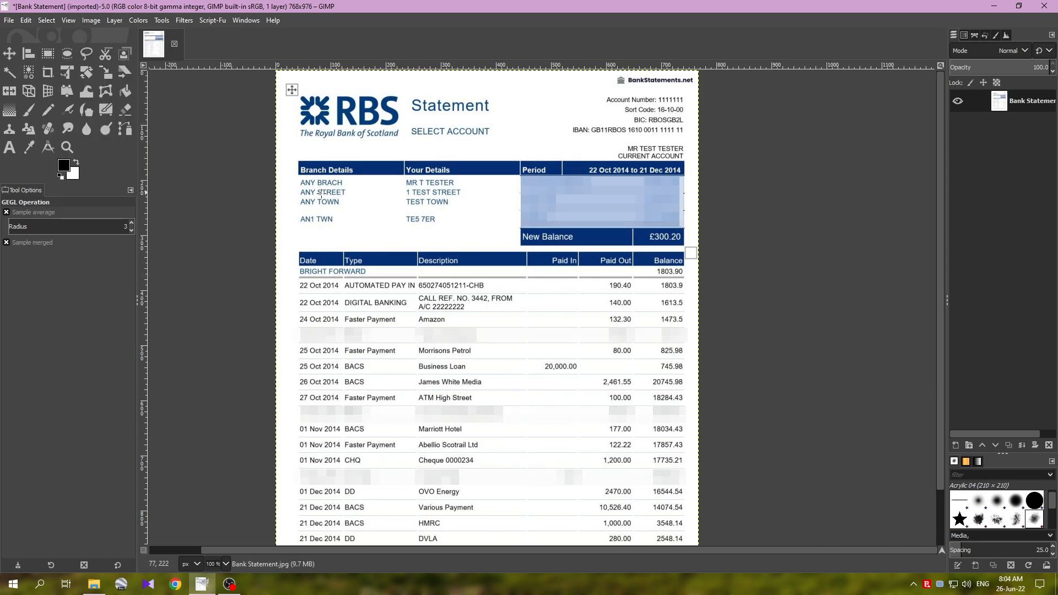
scroll(339, 203, "down", 1)
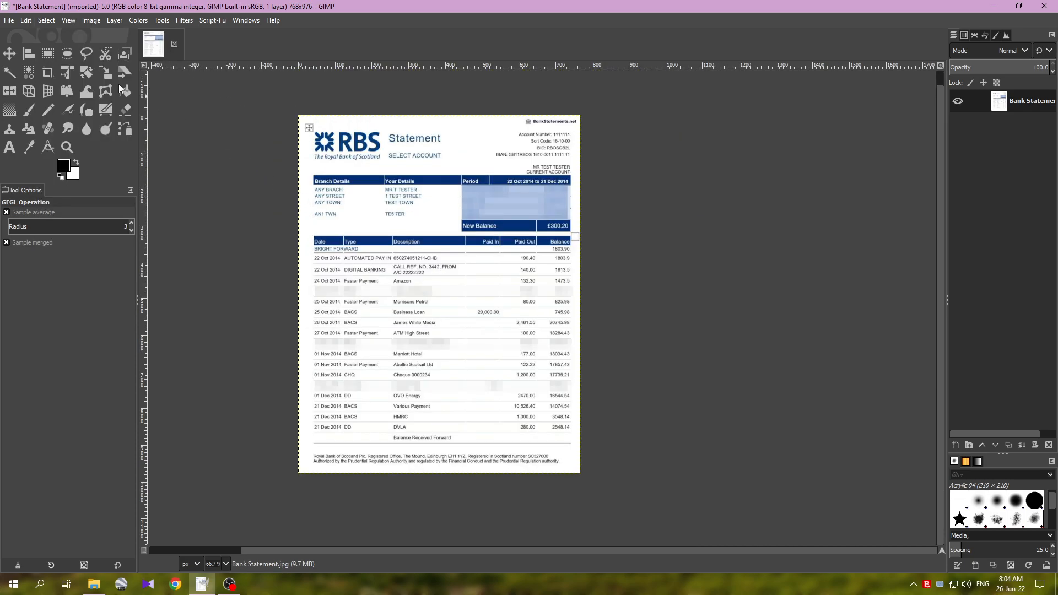
left_click(9, 20)
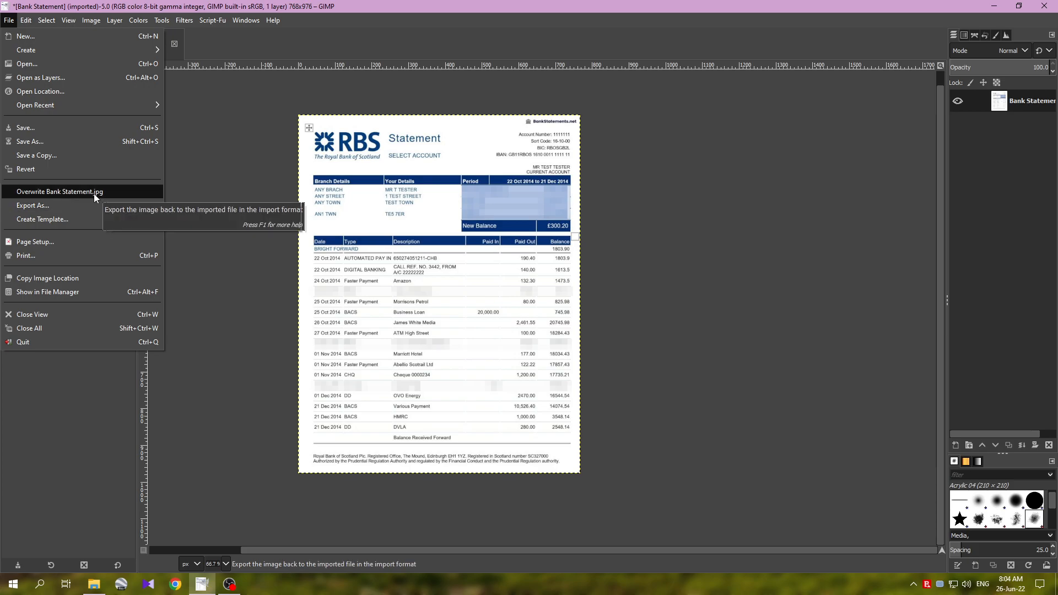
left_click(458, 11)
scroll(309, 239, "up", 1)
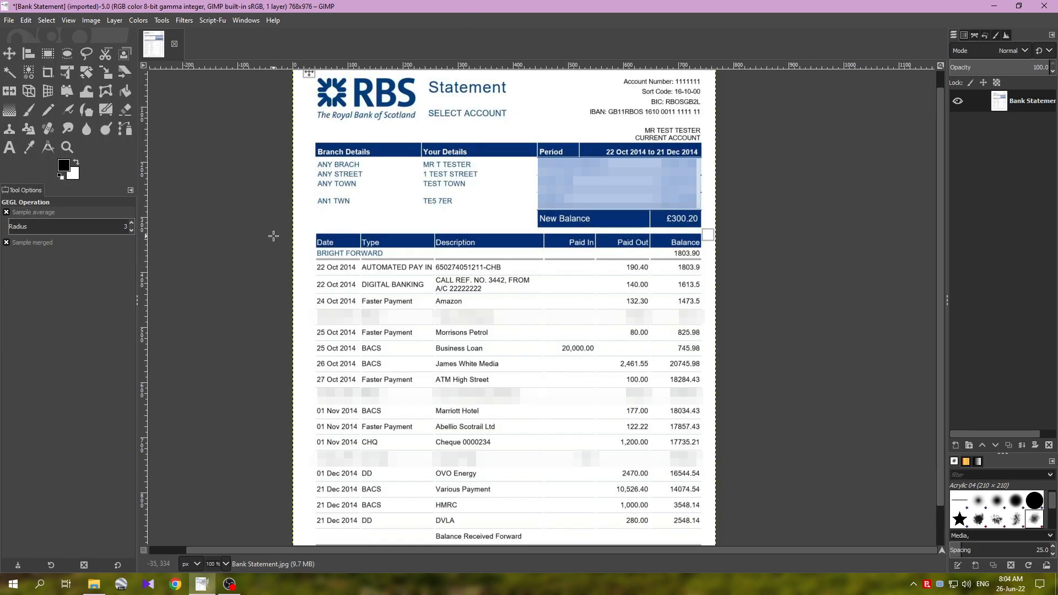
scroll(324, 256, "down", 1)
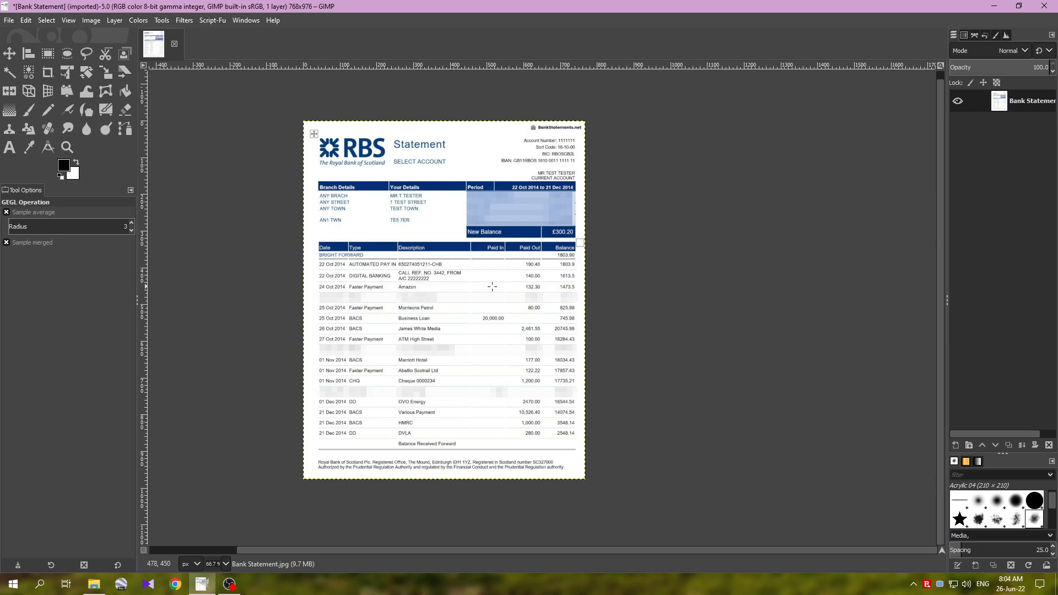